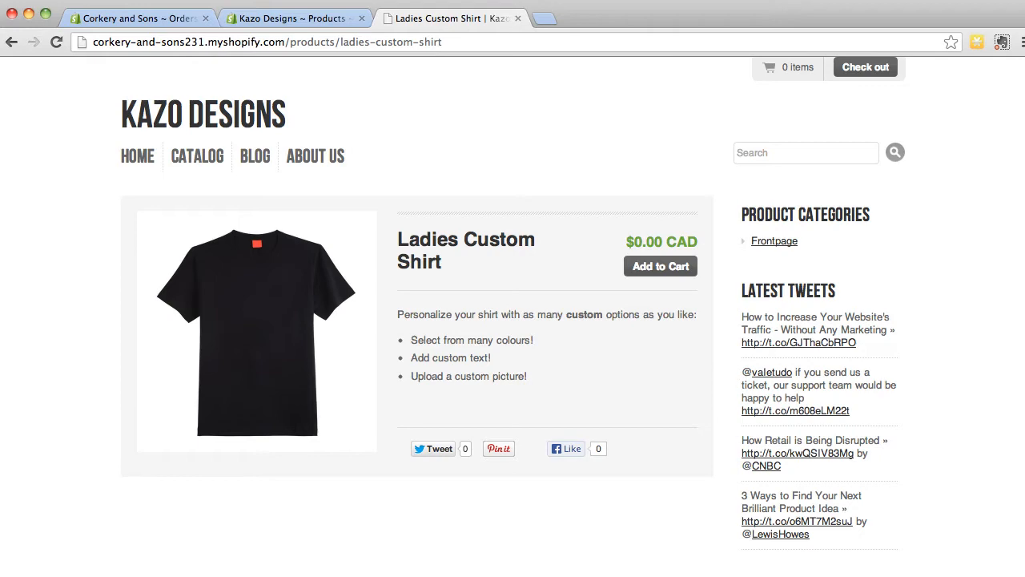
Step: Switch from the storefront shirt page to the Ladies Custom Shirt product editor in admin
left_click(293, 18)
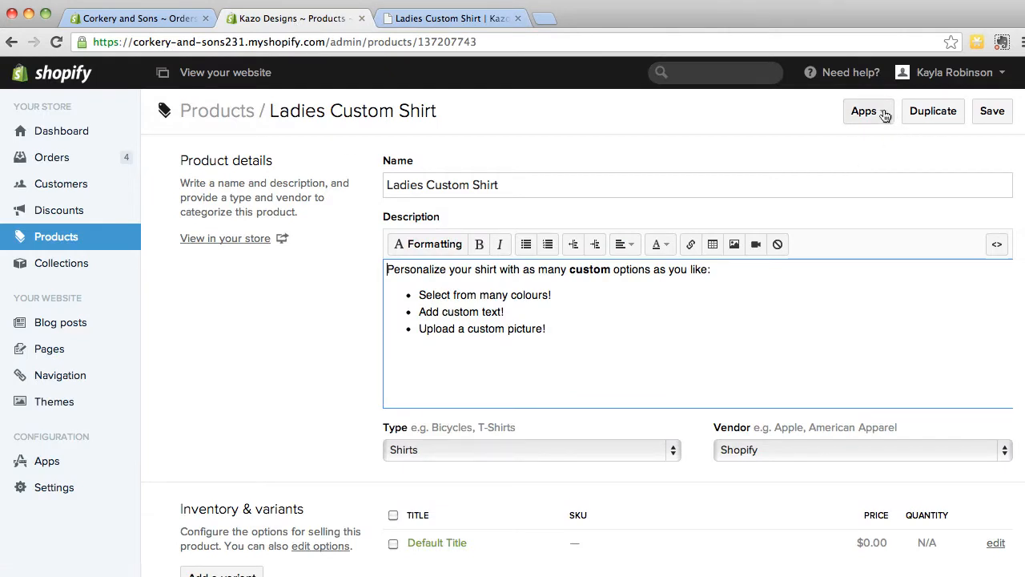
Step: Launch Customize with ProductCustomizer from the product's Apps menu
left_click(885, 114)
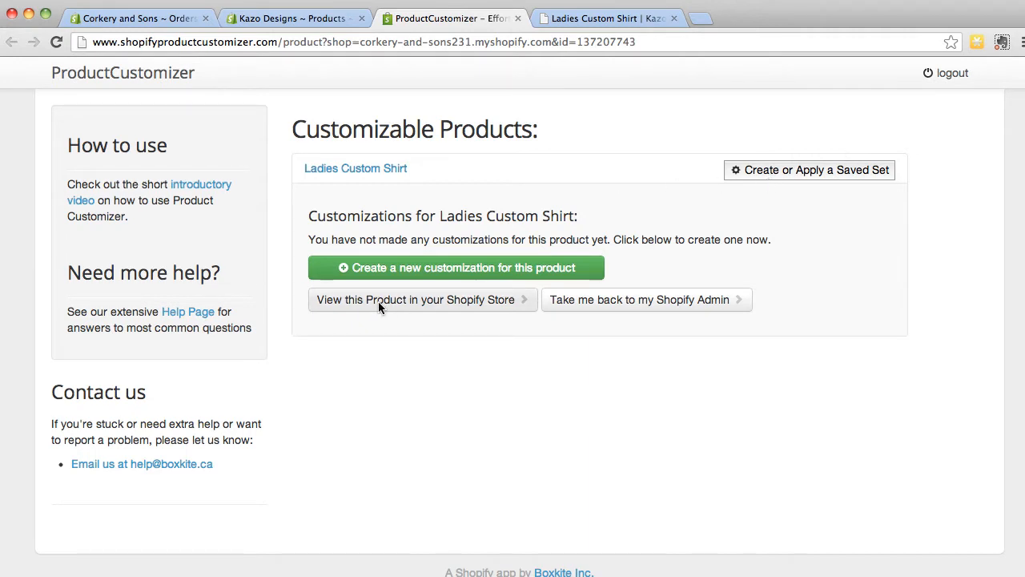
Step: Create and save a Colours multiple-options customization: yellow, orange, red, pink, purple, blue, green, black, white
left_click(364, 269)
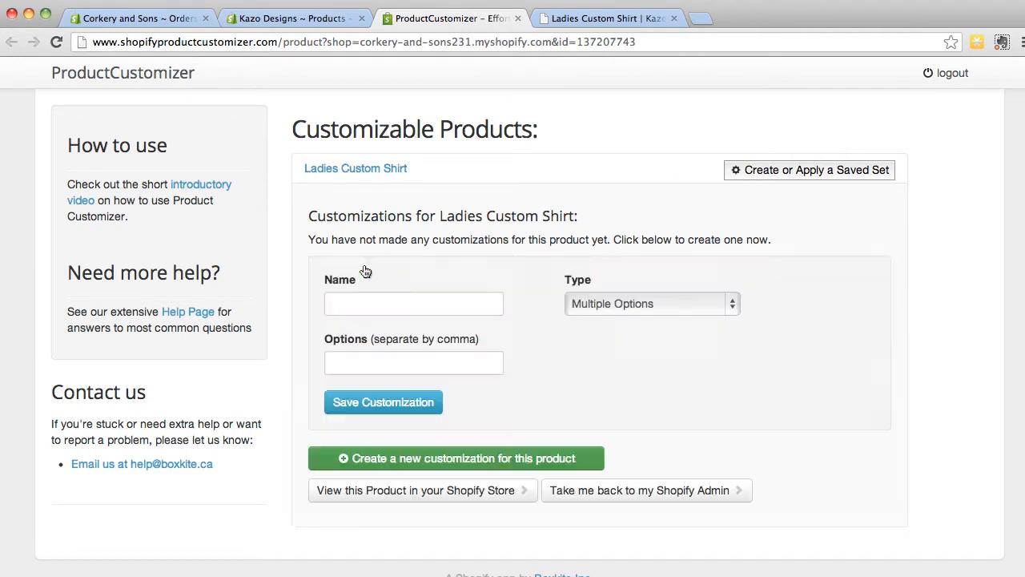
left_click(358, 305)
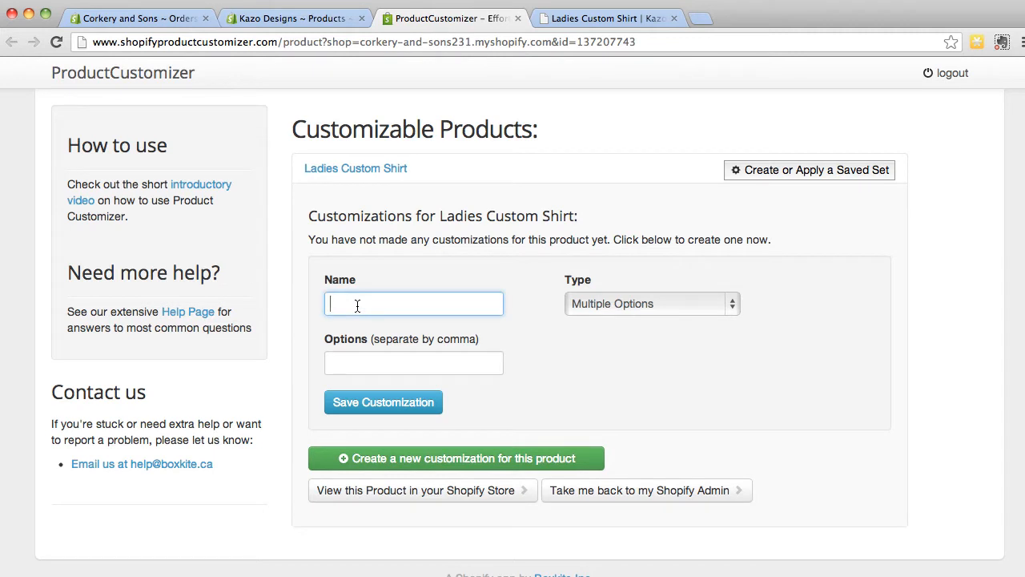
type("Colours")
left_click(653, 304)
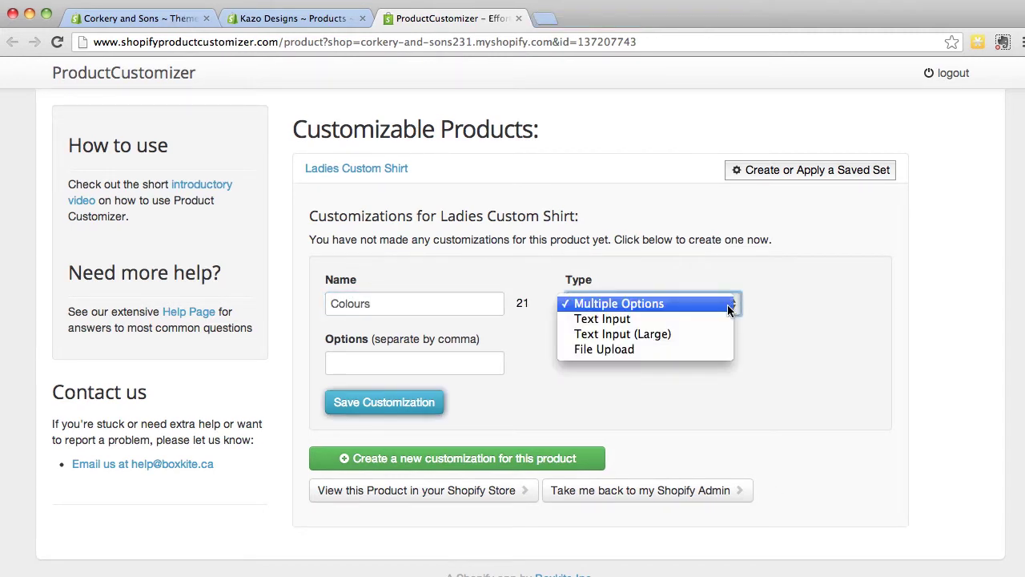
left_click(681, 308)
left_click(384, 363)
type("yellow,orange,")
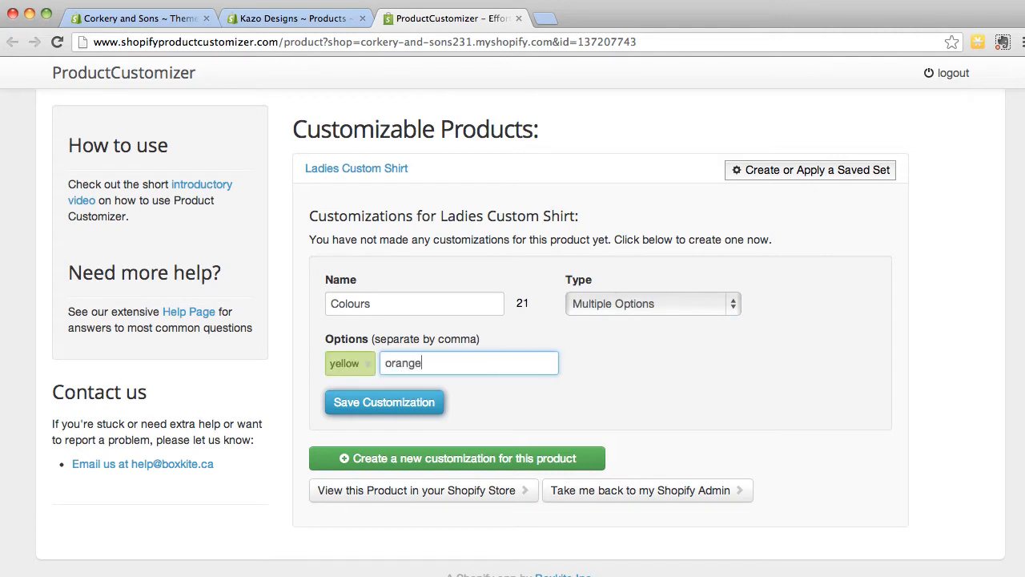
type("red,pink,purple,blue,g")
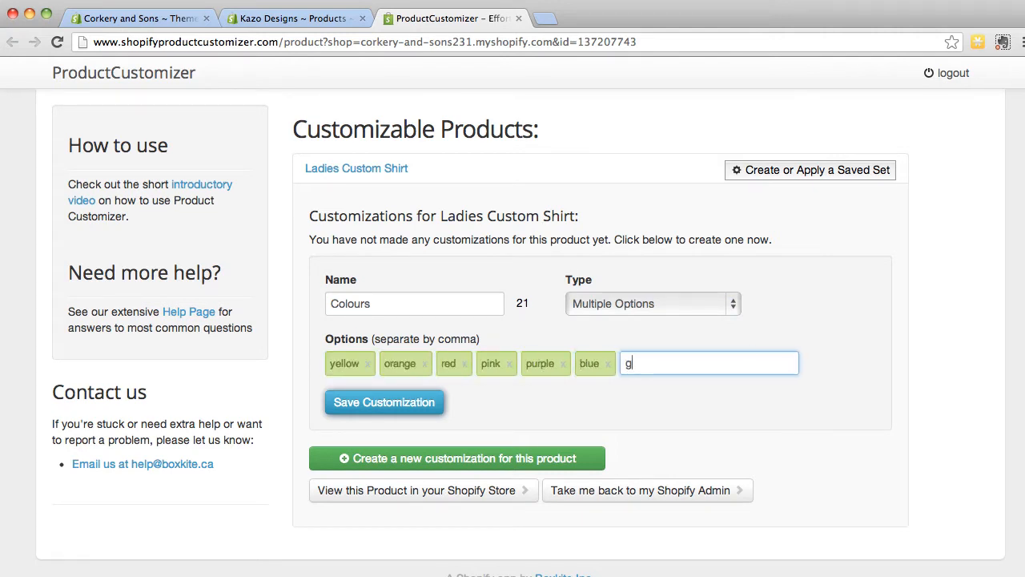
type("reen,black,white")
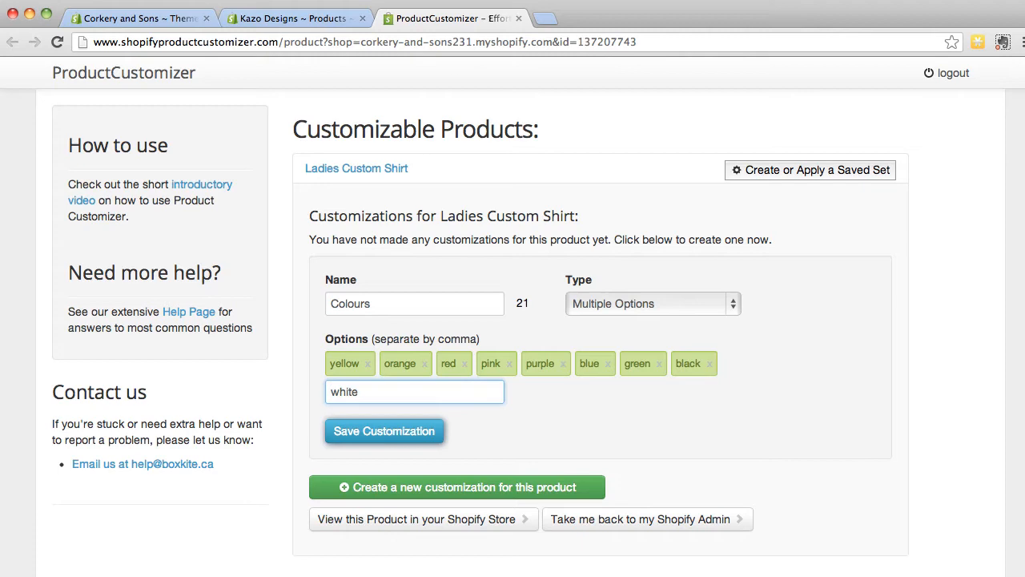
type(",")
left_click(361, 431)
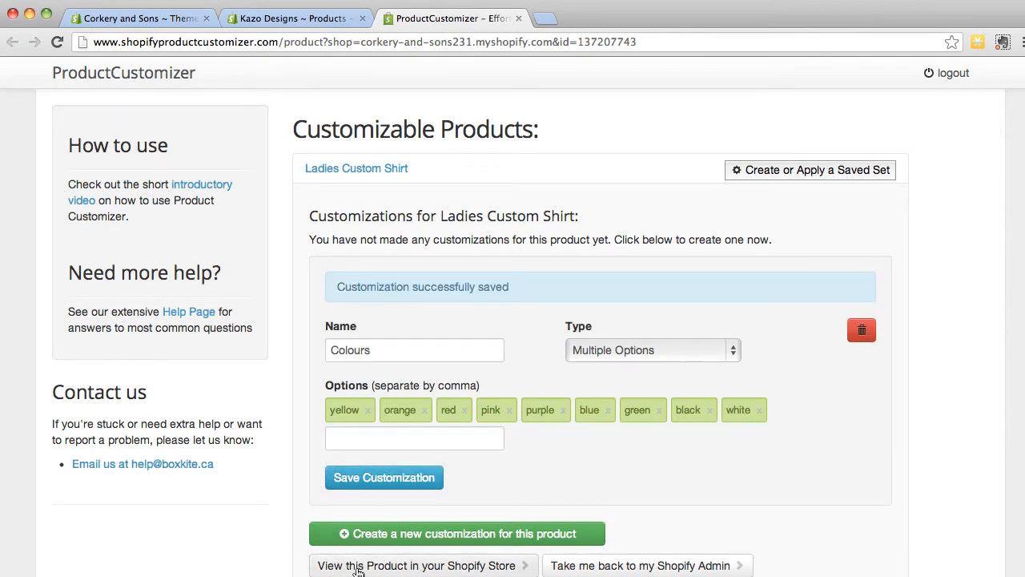
Step: Try the storefront Colours dropdown, choosing orange, then return to the Product Customizer
left_click(361, 566)
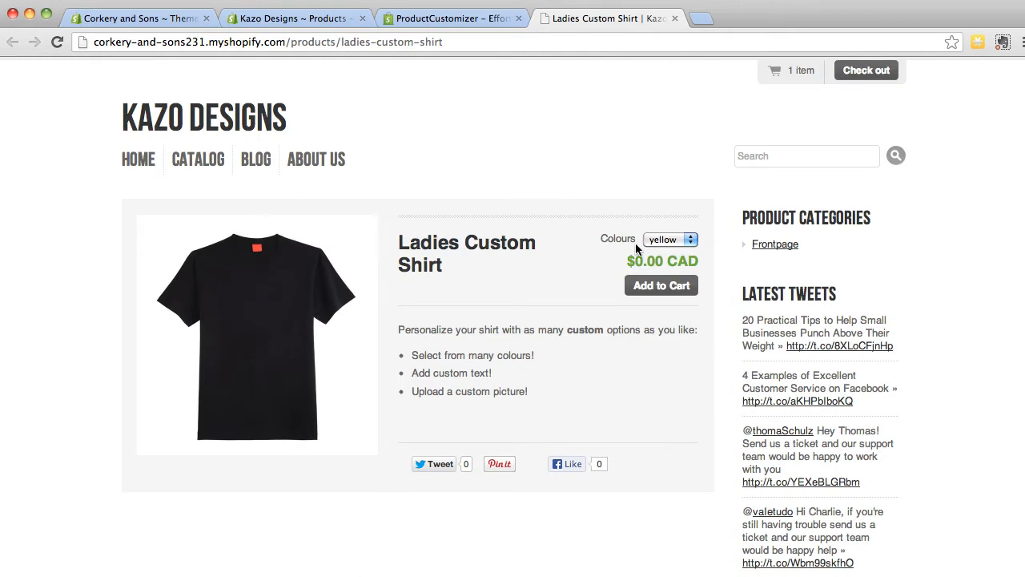
left_click(691, 239)
left_click(689, 251)
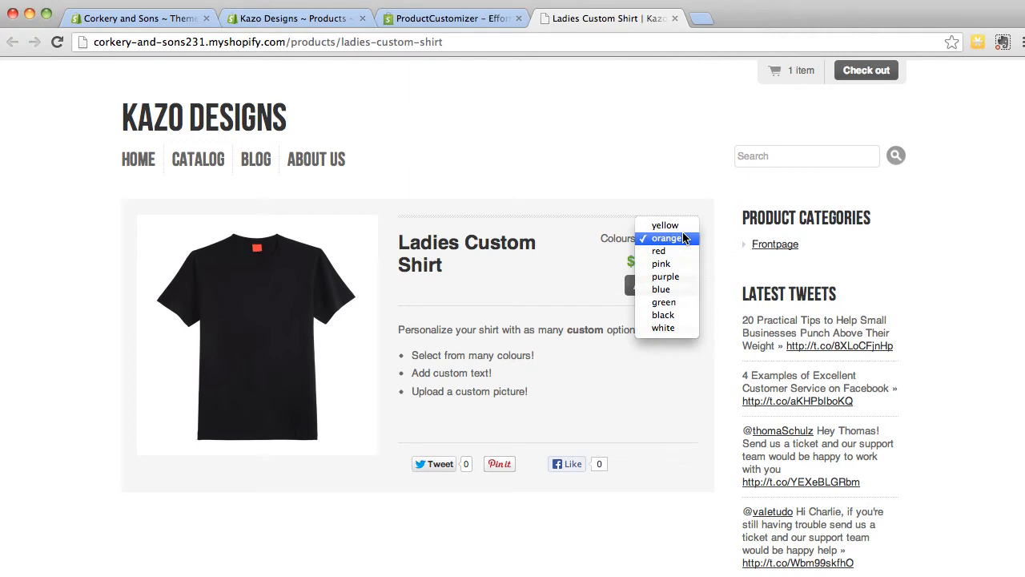
left_click(685, 238)
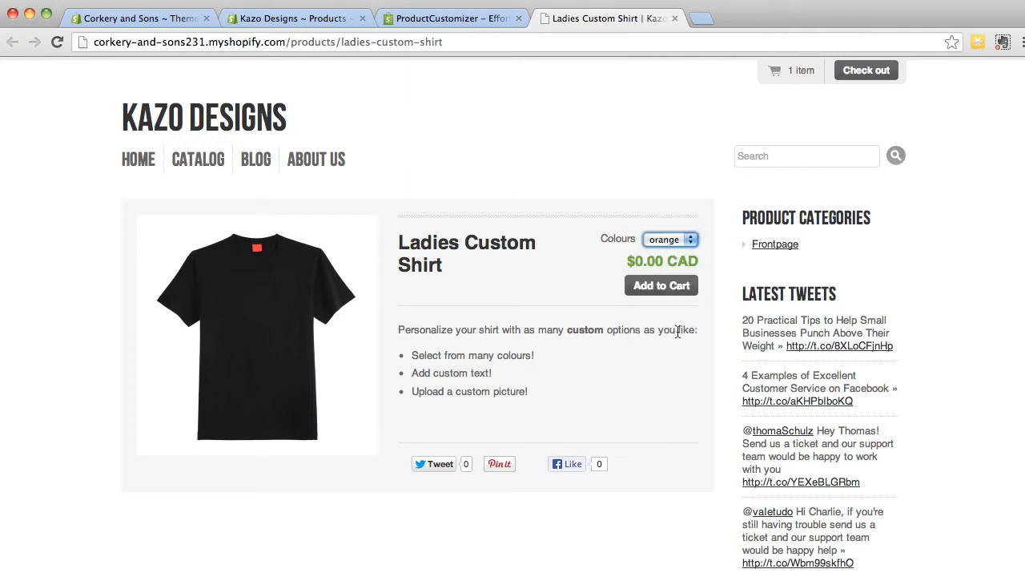
left_click(670, 240)
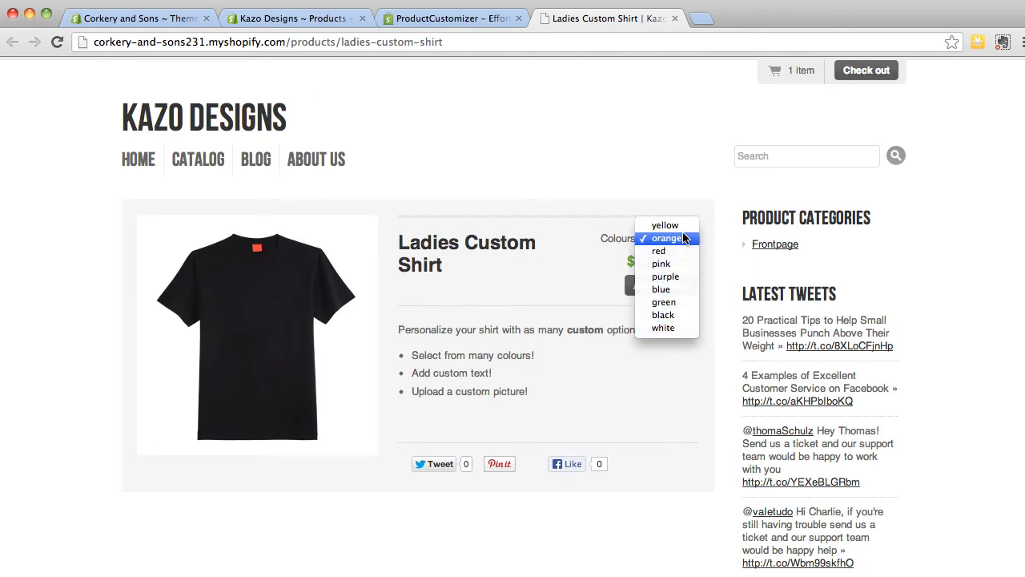
left_click(684, 238)
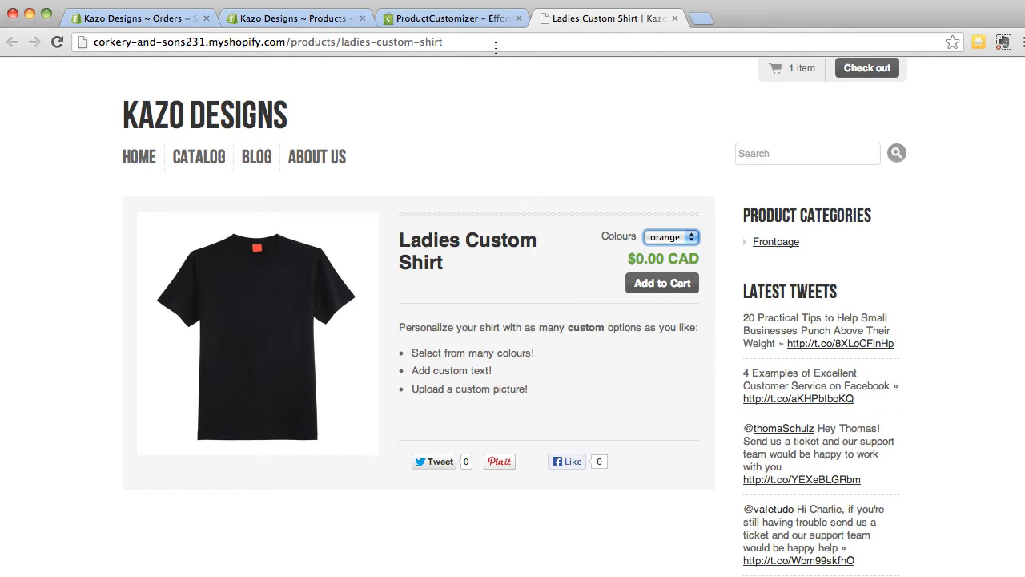
left_click(448, 17)
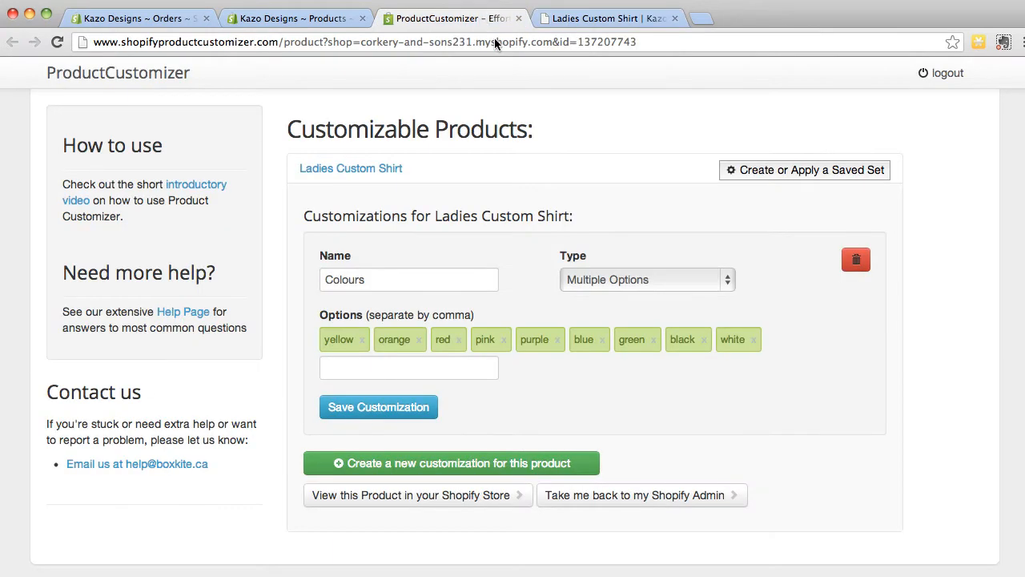
Step: Create and save a Size customization offering xxs, xs, small, medium, large, XL, XXL
left_click(420, 470)
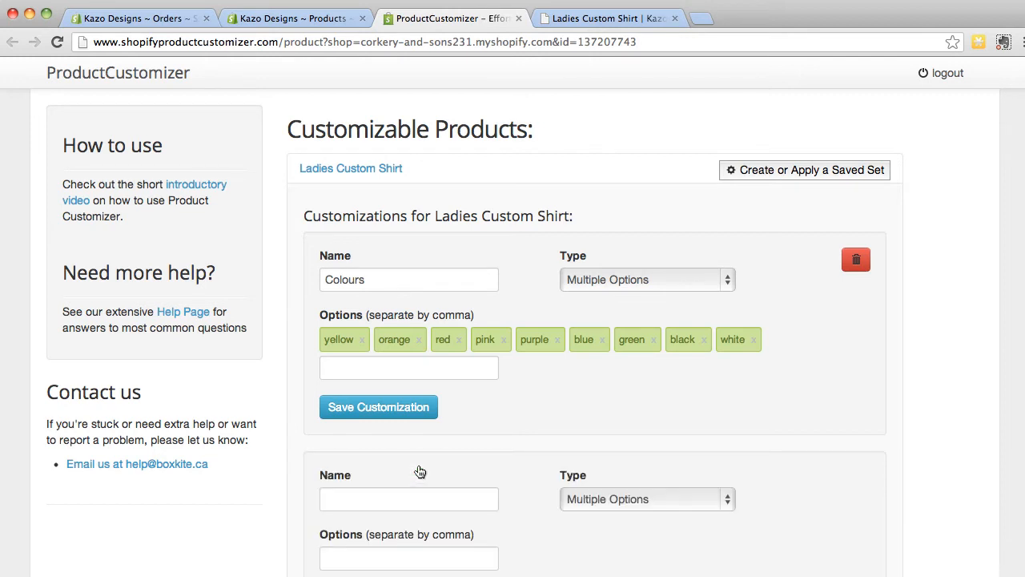
scroll(420, 471, "down", 5)
scroll(421, 471, "down", 5)
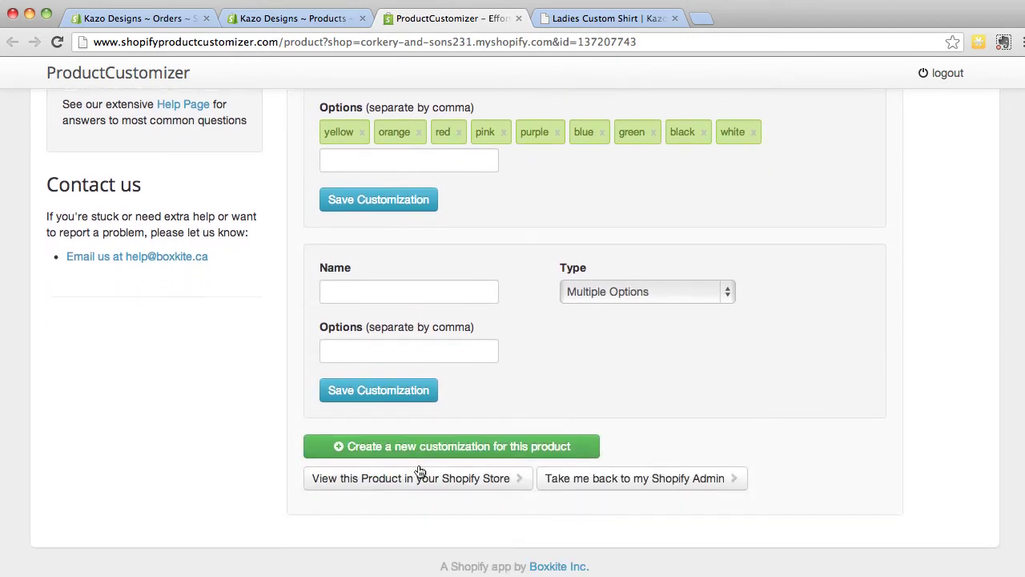
left_click(375, 298)
type("Size")
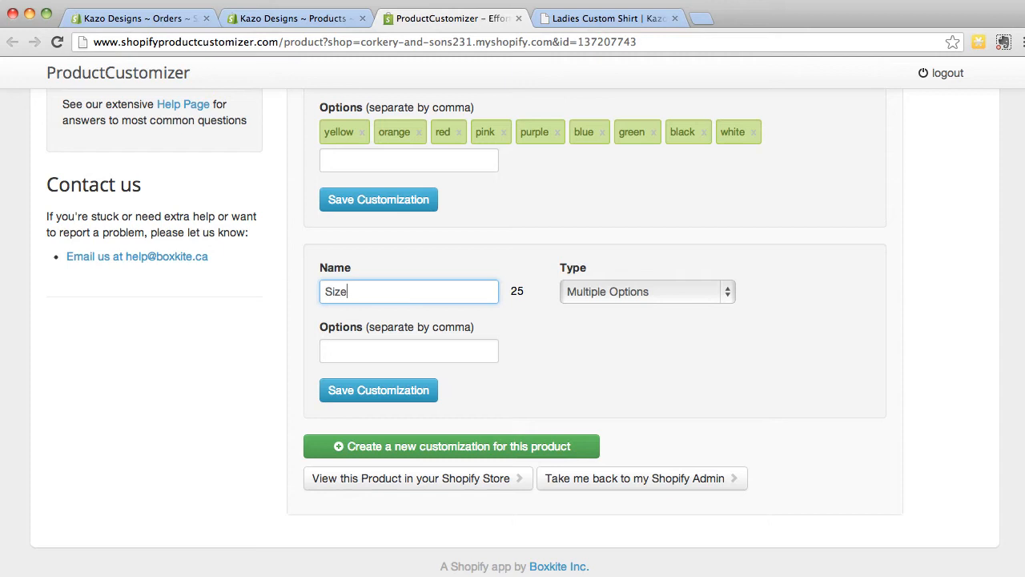
left_click(366, 355)
type("xxs,")
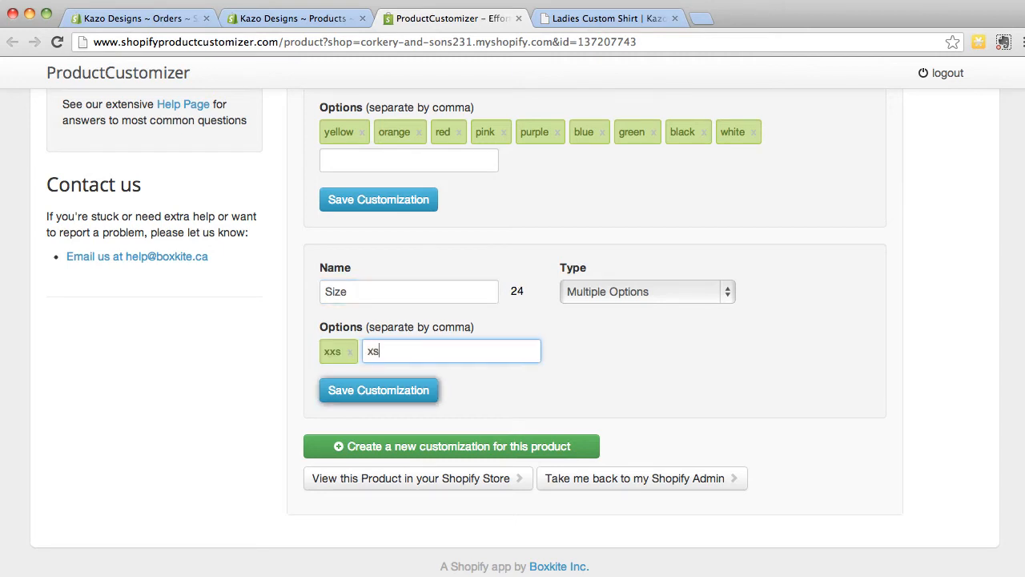
type("xs,small,medium,large,XL,XXL")
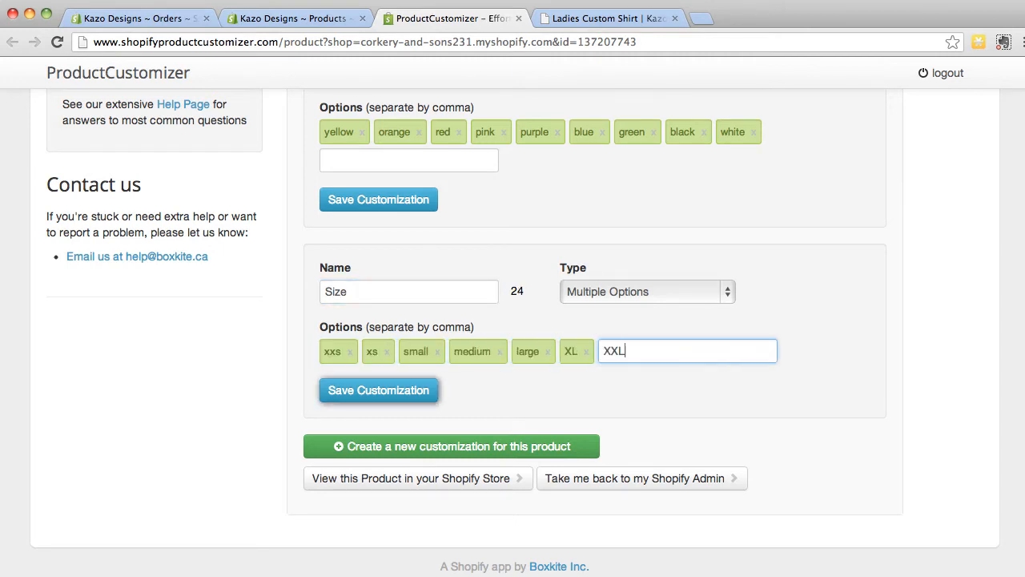
type(",")
left_click(345, 393)
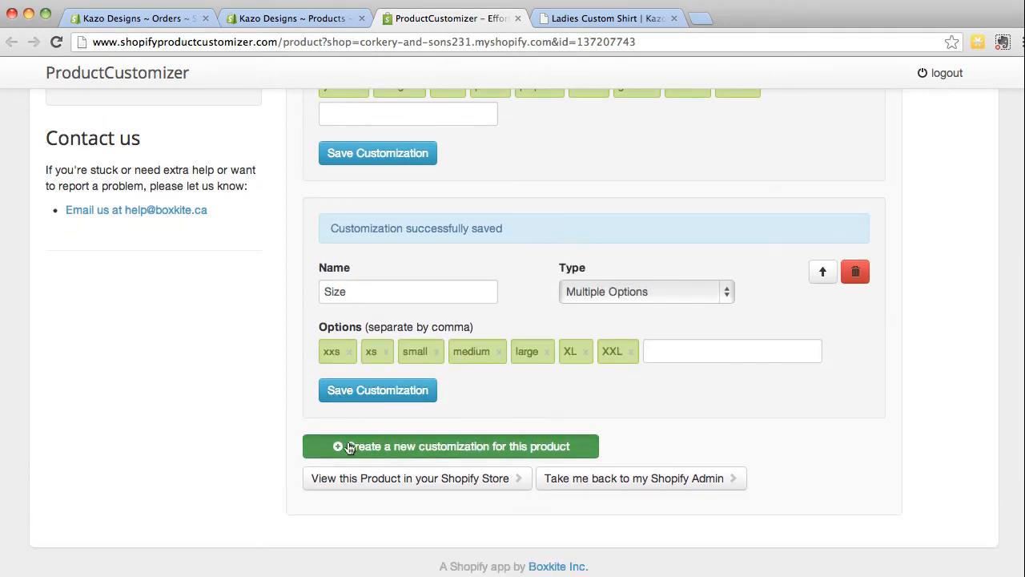
Step: Create and save a required Add a Picture customization of type File Upload
left_click(348, 446)
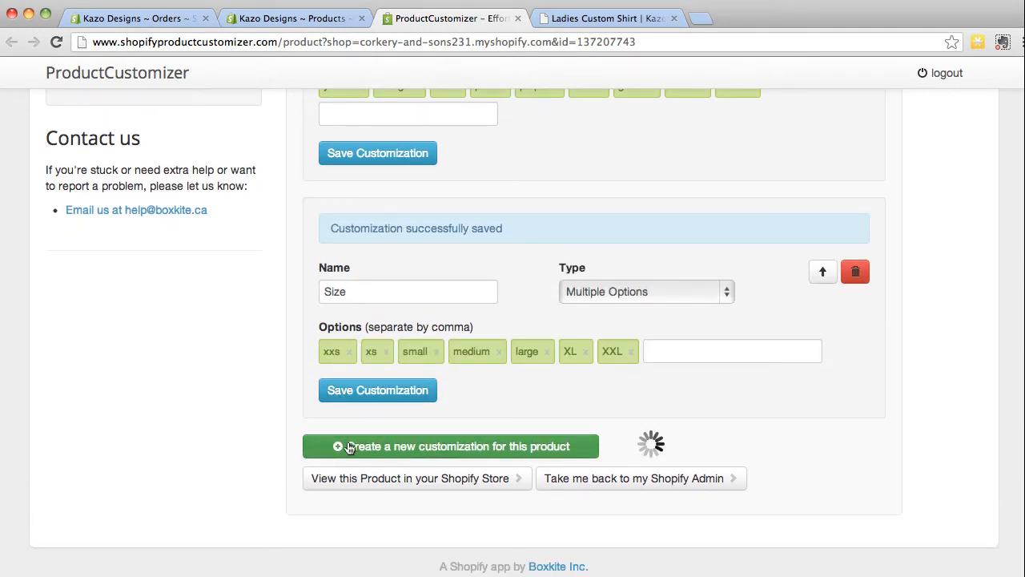
scroll(349, 447, "down", 3)
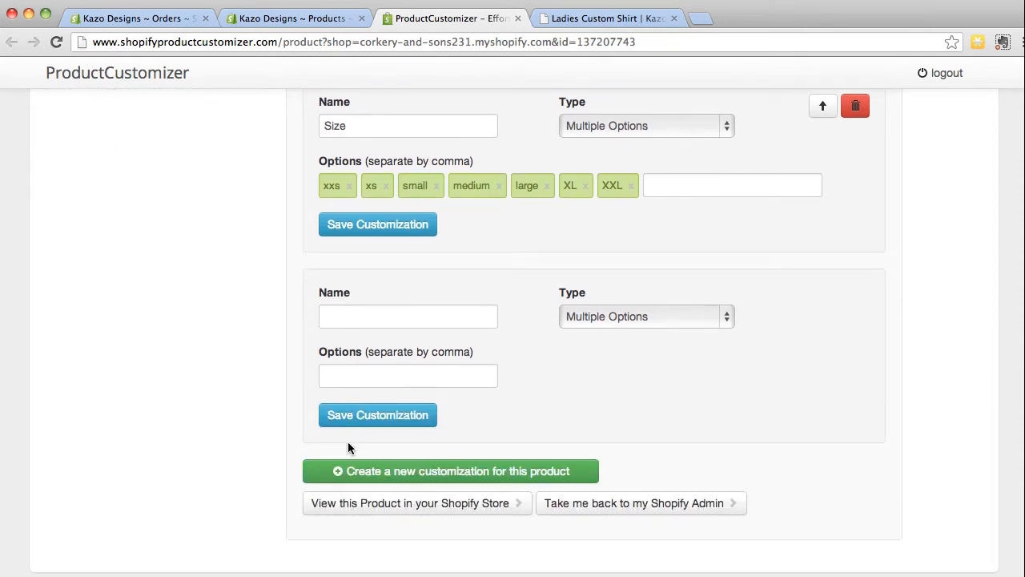
left_click(332, 316)
type("Add a Picture")
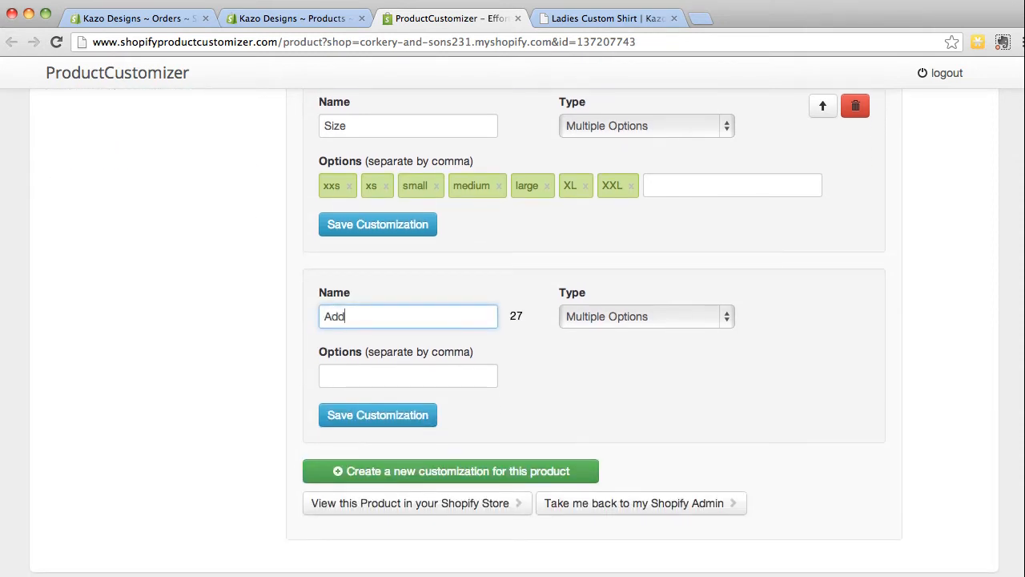
left_click(646, 316)
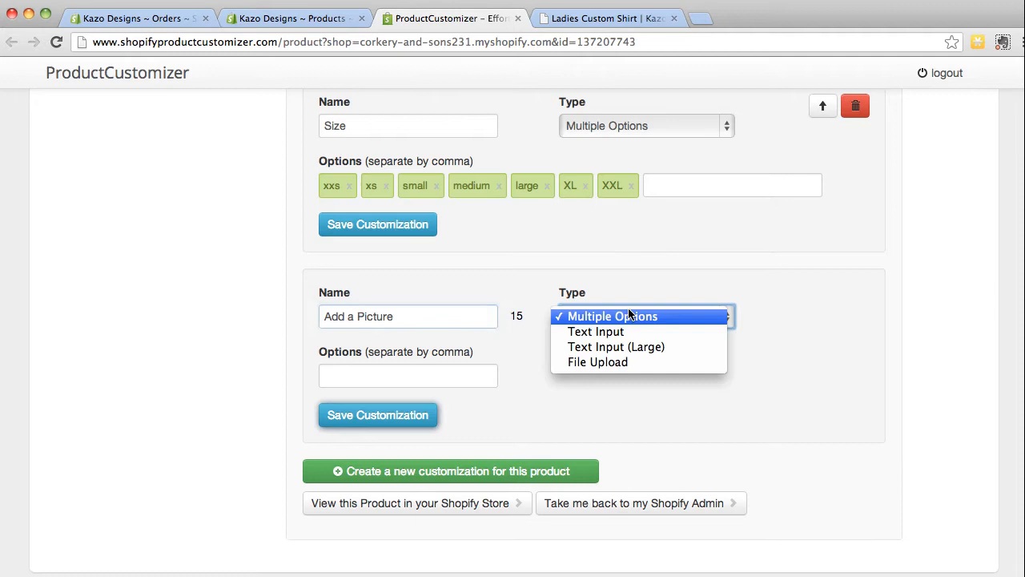
left_click(624, 365)
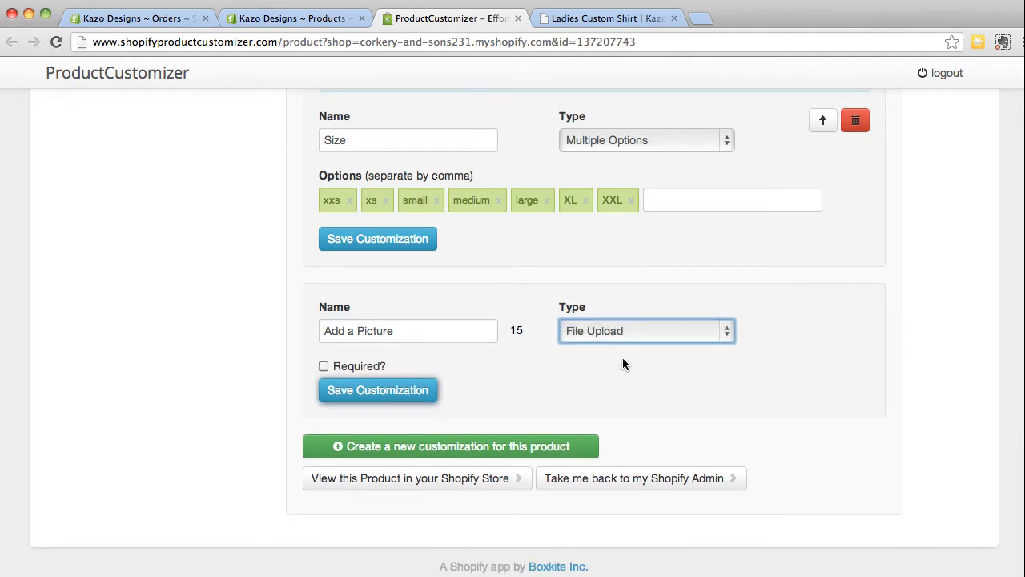
left_click(323, 367)
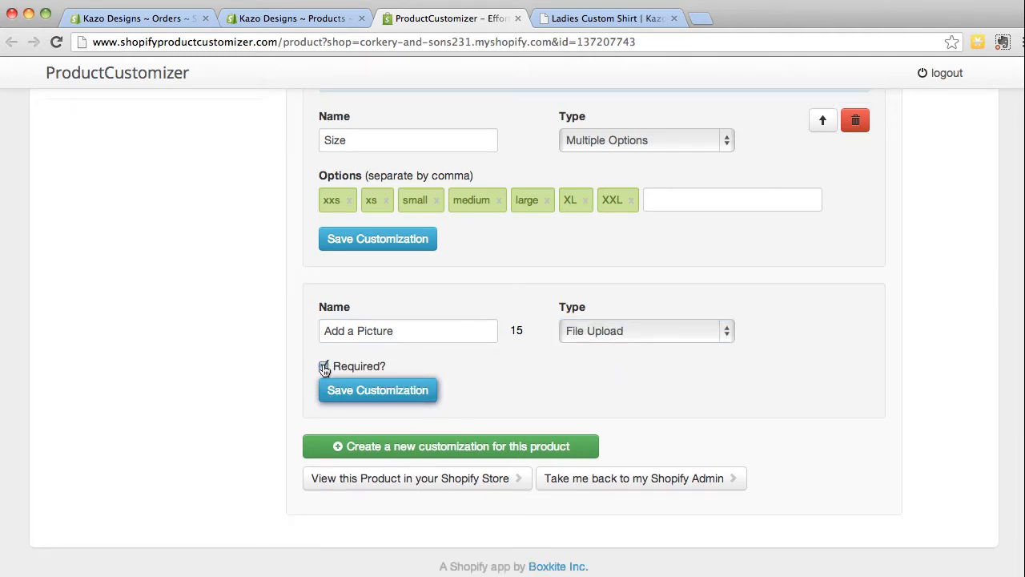
left_click(392, 392)
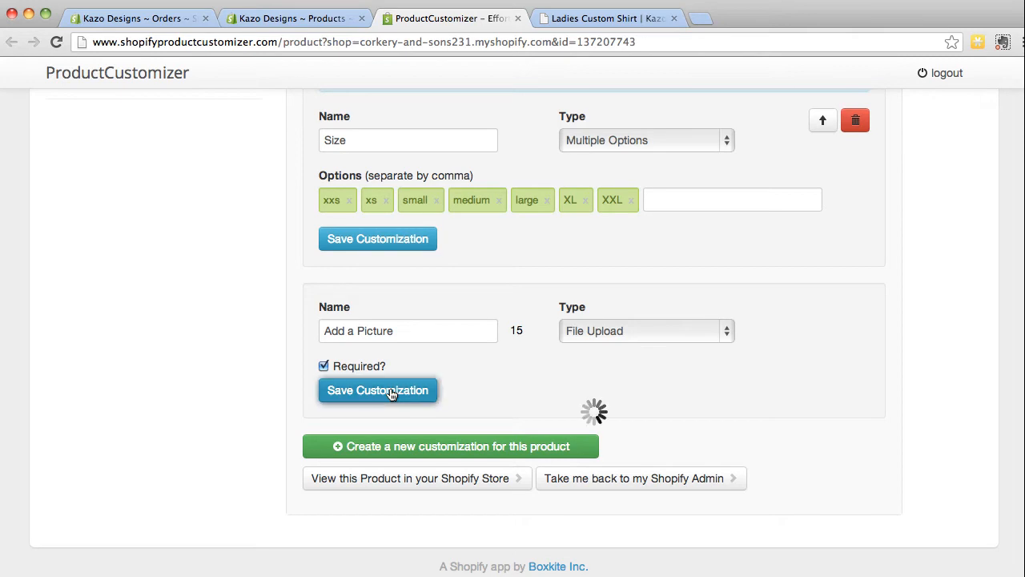
scroll(487, 413, "down", 1)
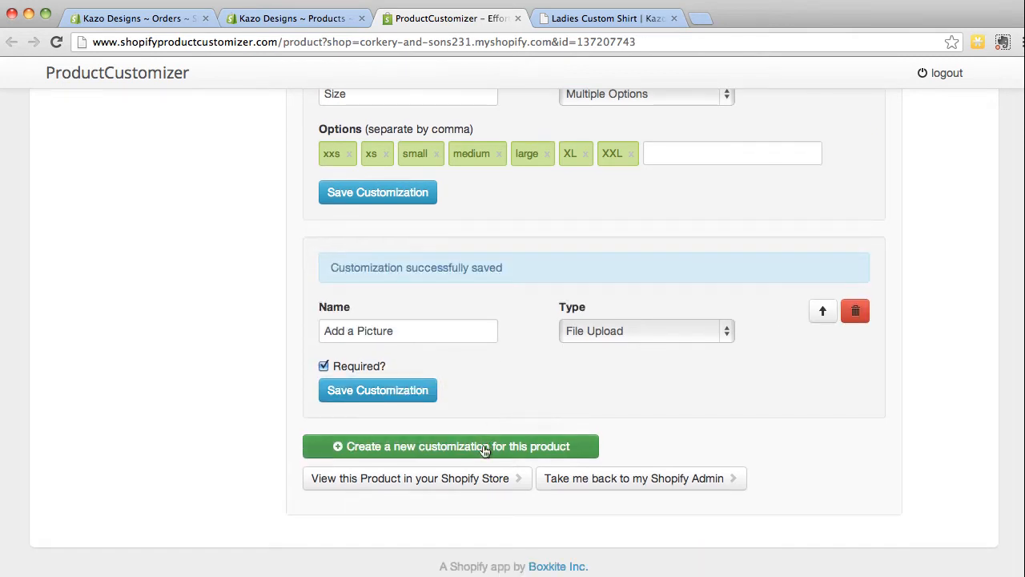
Step: Create and save an optional Add Custom Text (front) text input limited to 20 characters
left_click(484, 449)
left_click(398, 291)
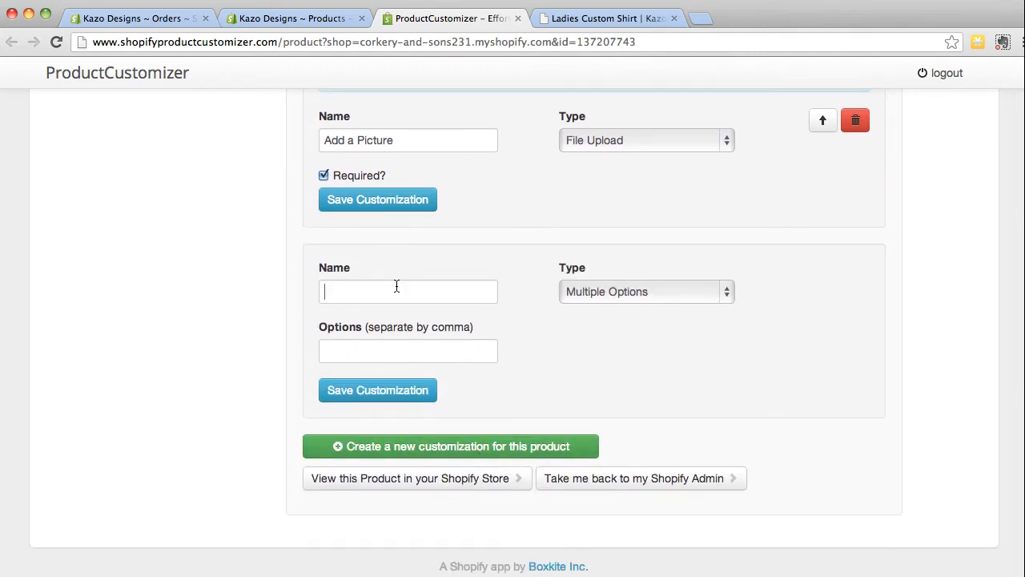
type("Add Custom Text (fron")
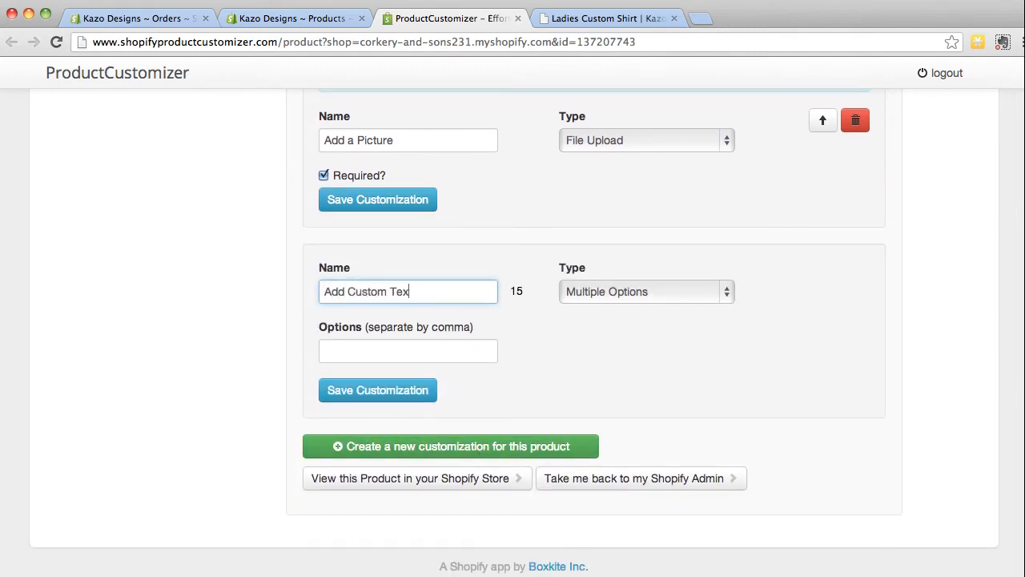
type("t)")
left_click(708, 295)
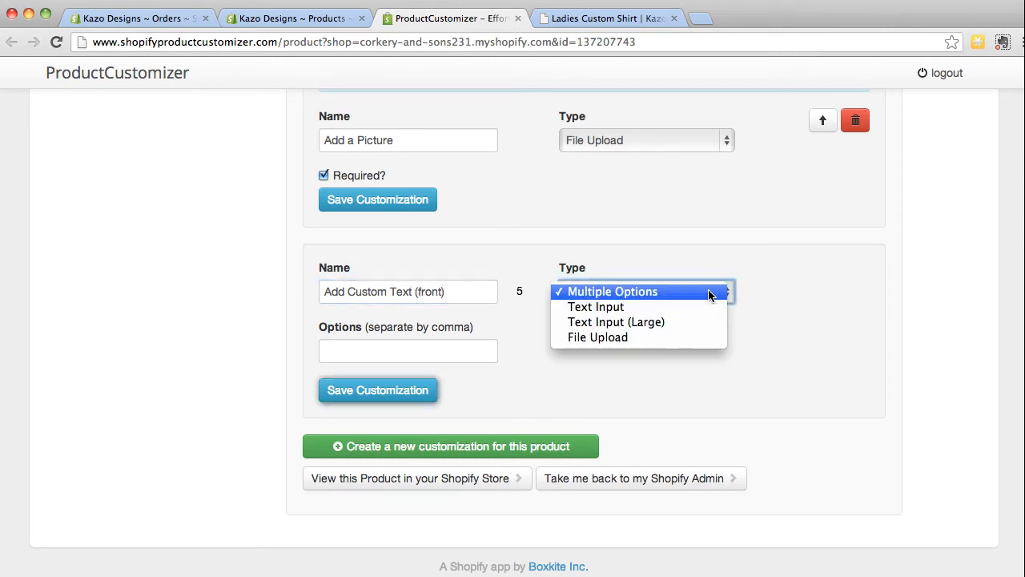
left_click(625, 309)
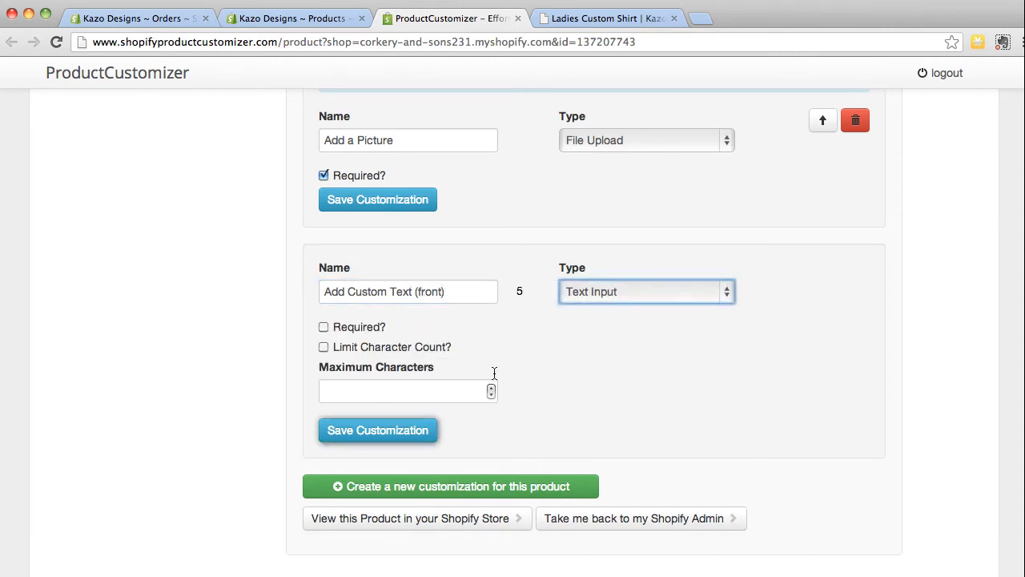
left_click(324, 347)
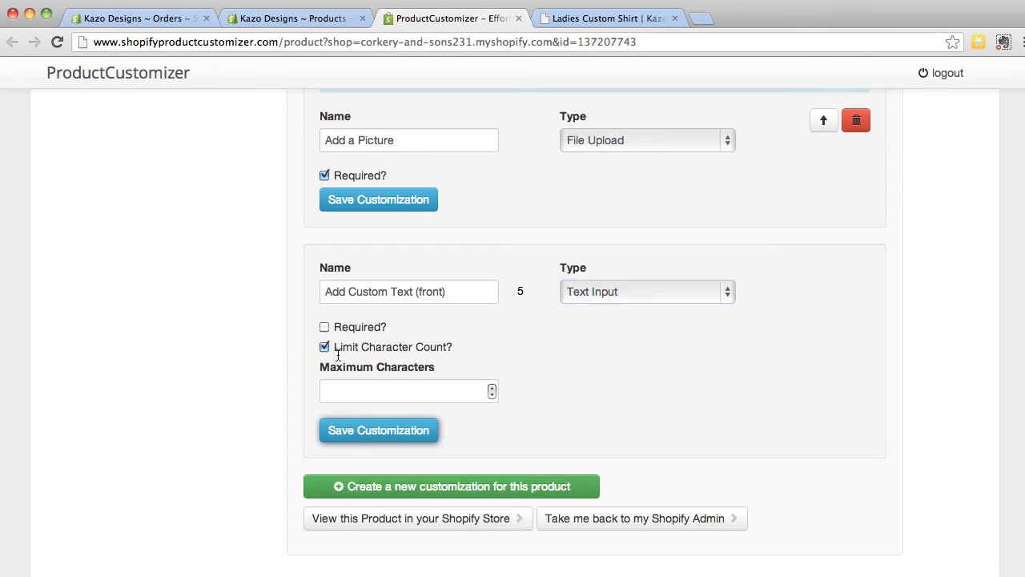
left_click(390, 391)
type("20")
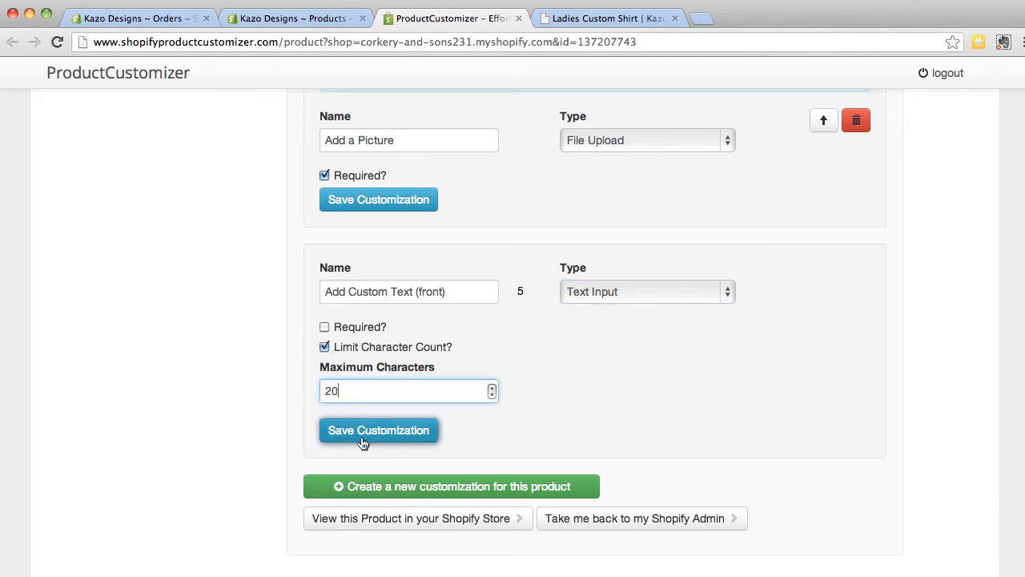
left_click(364, 434)
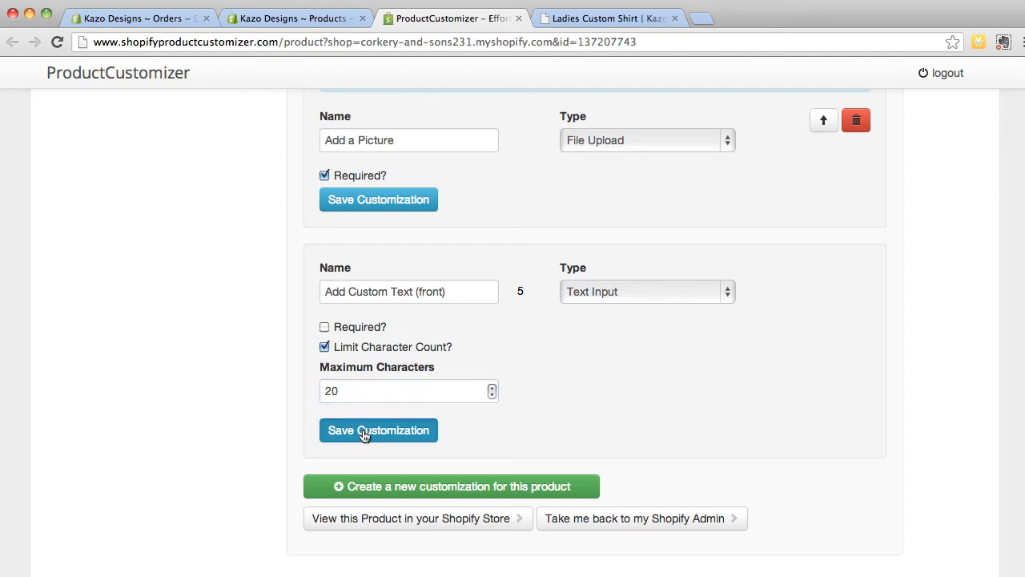
left_click(364, 433)
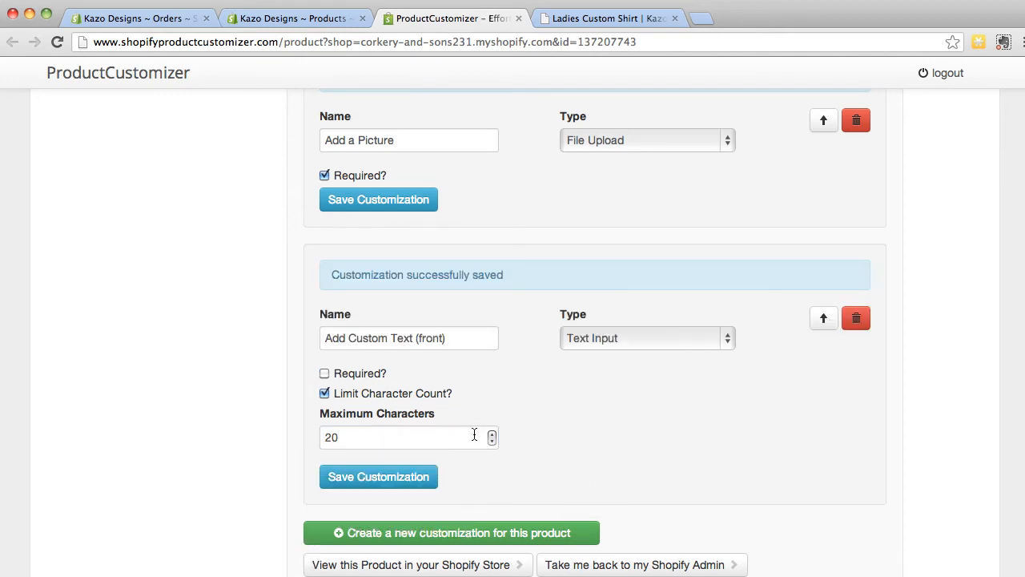
scroll(474, 436, "down", 3)
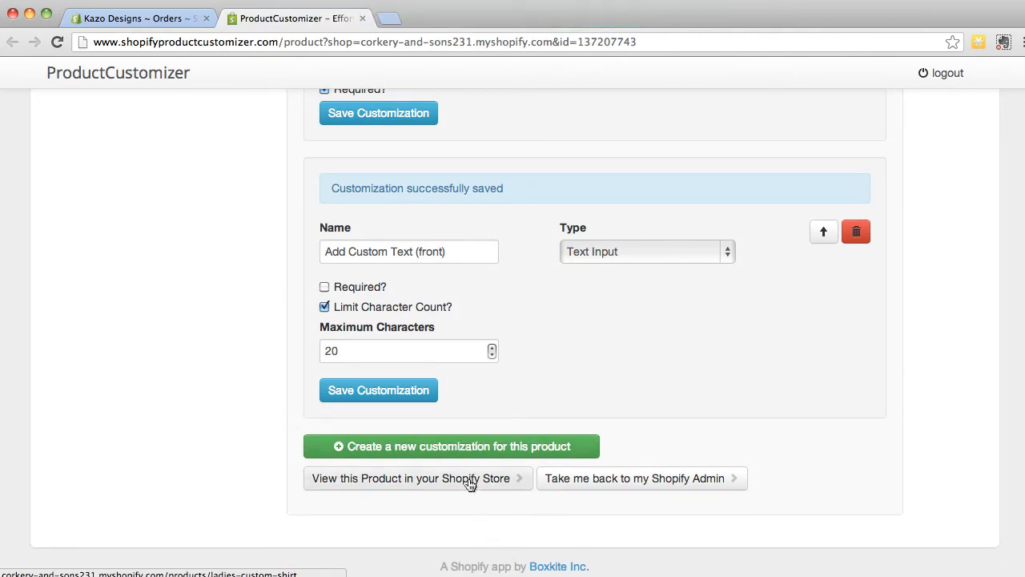
Step: Order a red, medium shirt with CBC.png uploaded and text 'Ladies Shirts', placing order #1005
left_click(470, 483)
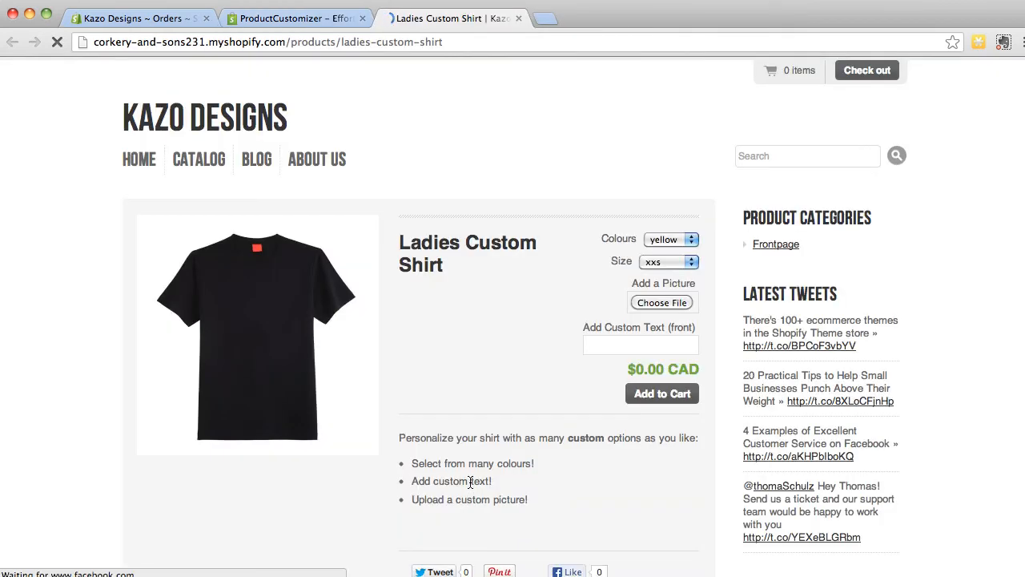
left_click(691, 239)
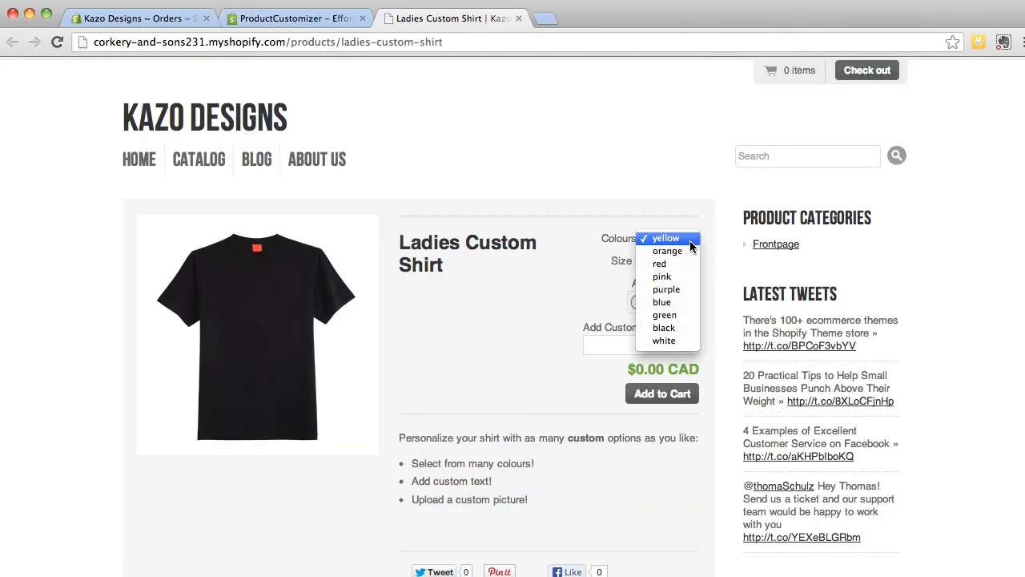
left_click(659, 264)
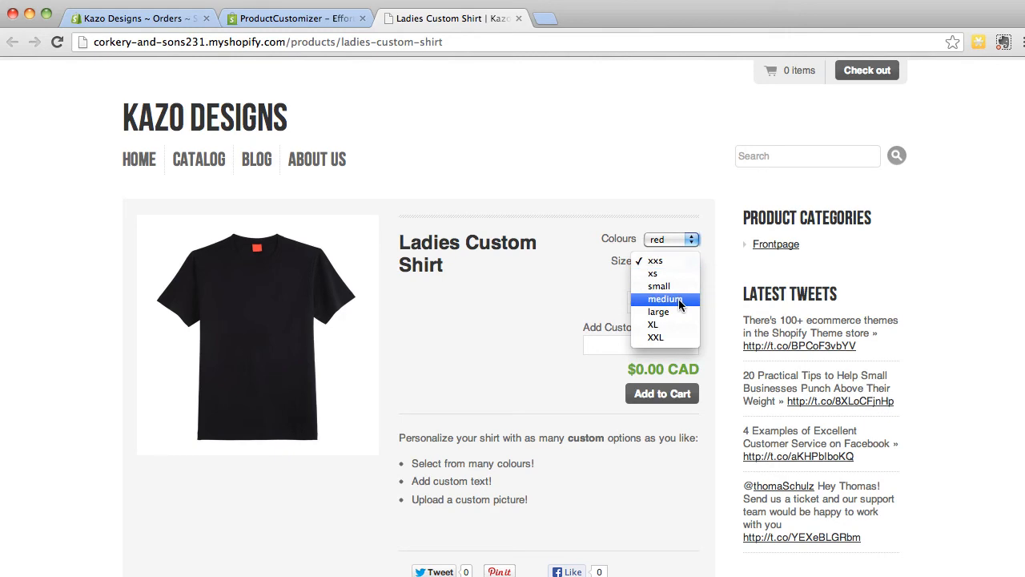
left_click(669, 298)
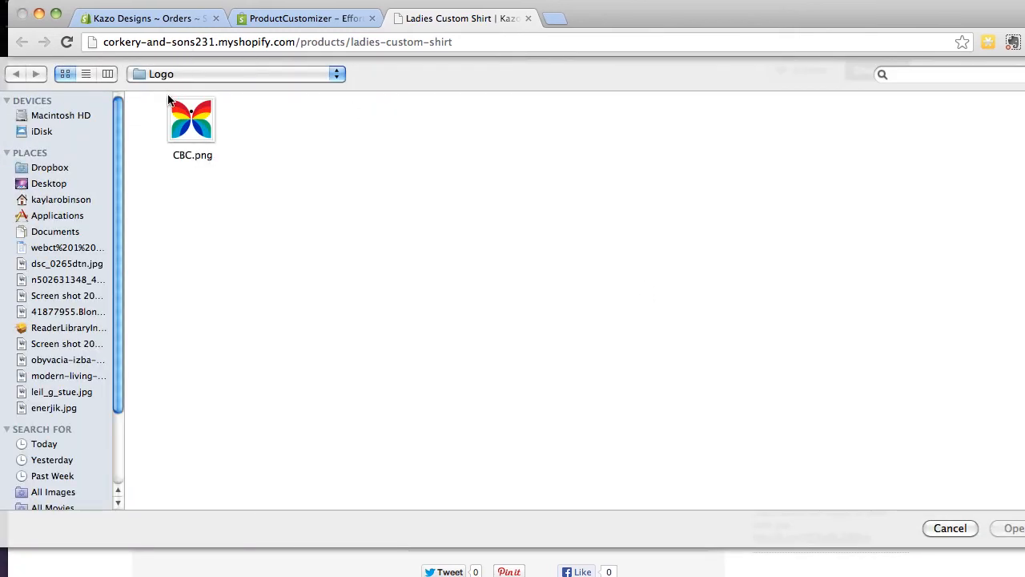
left_click(192, 121)
left_click(1011, 528)
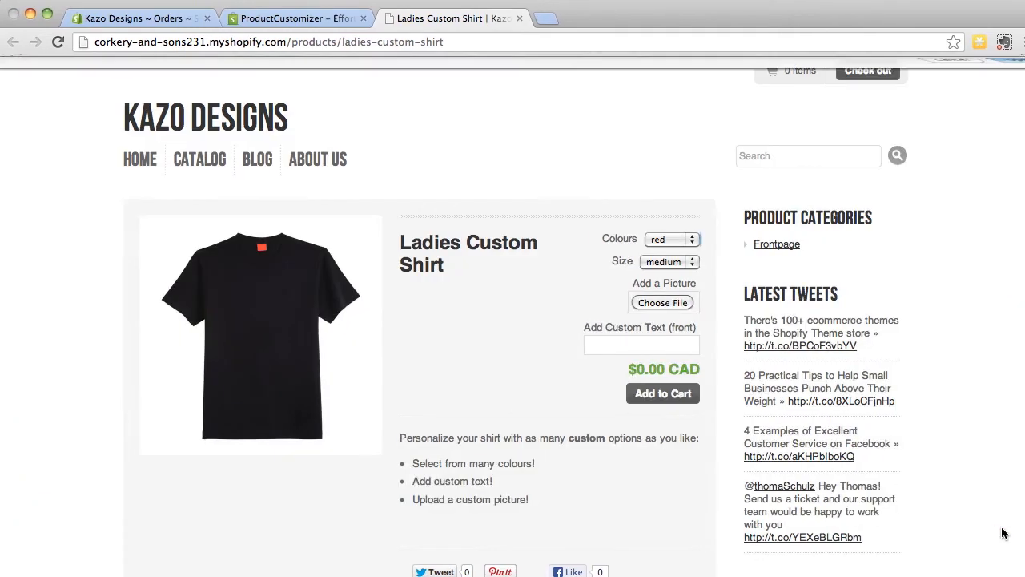
left_click(640, 344)
type("Ladies")
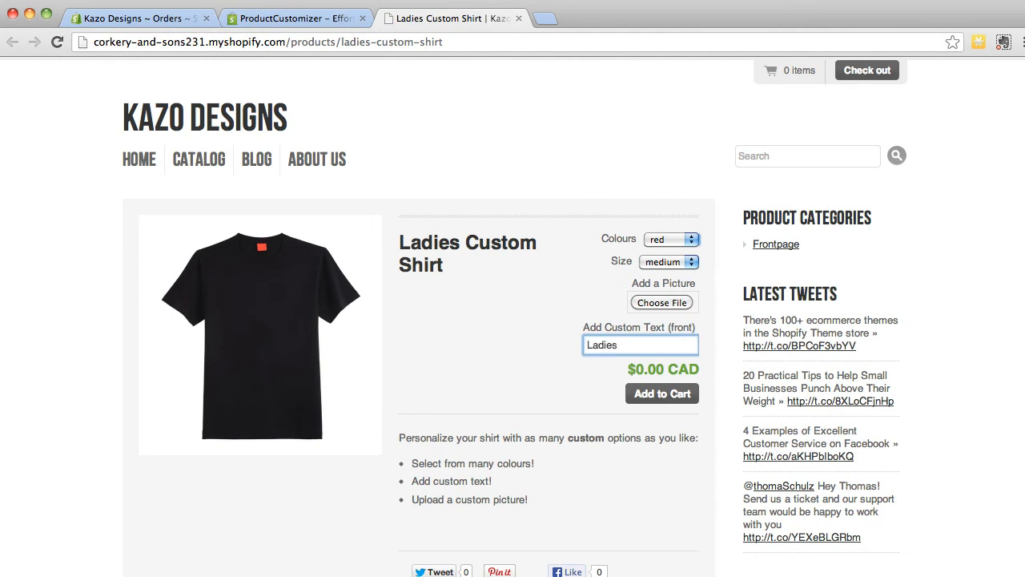
type(" Shirts")
left_click(662, 393)
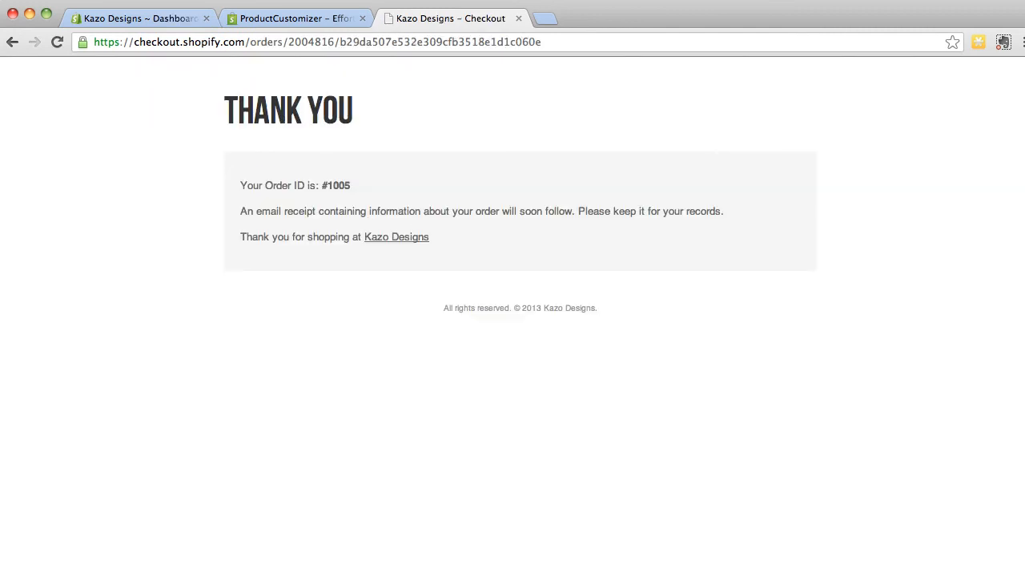
Step: View order #1005 in admin, showing red, medium, picture link and 'Ladies Shirts' text
left_click(143, 19)
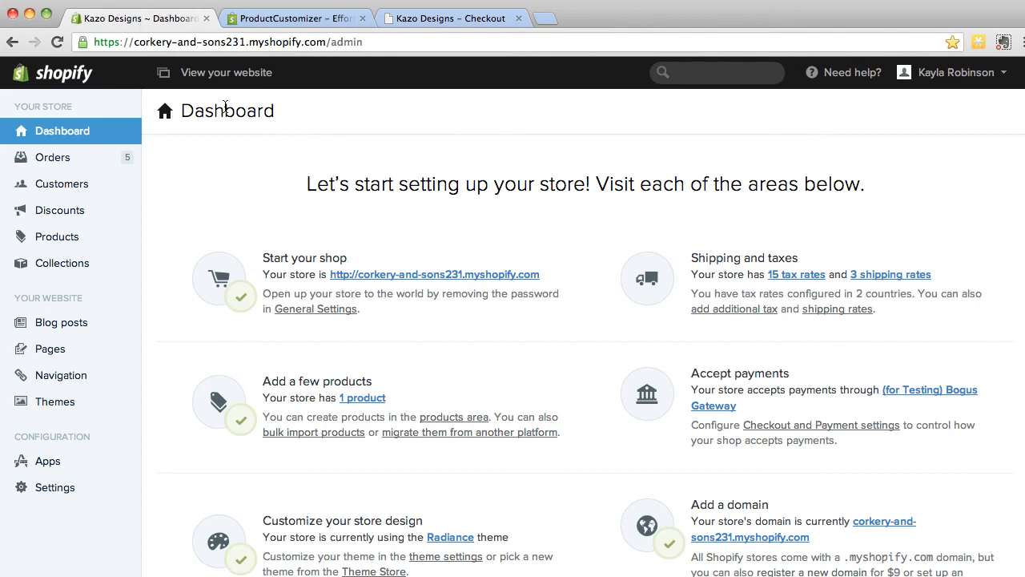
left_click(35, 159)
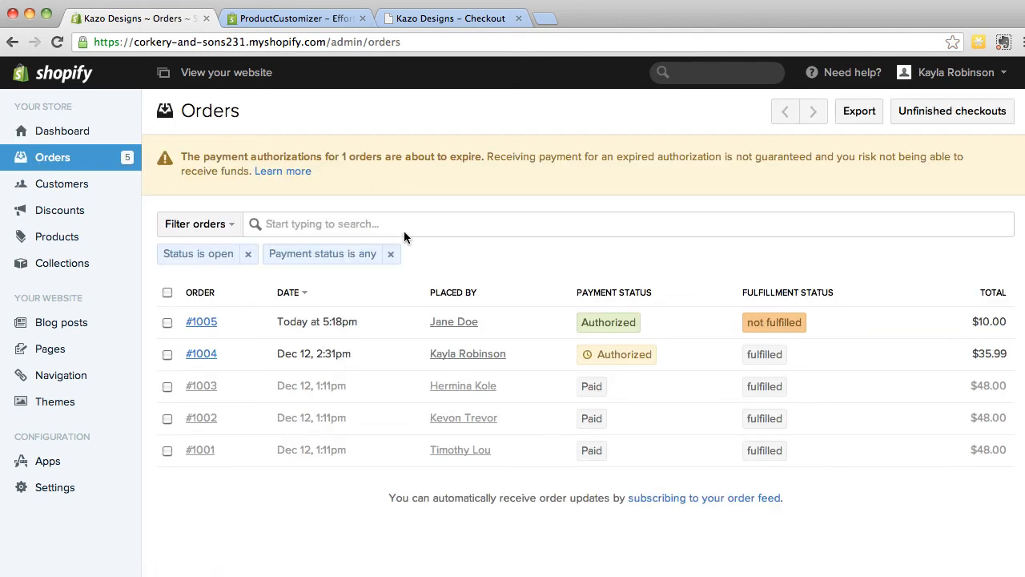
left_click(202, 324)
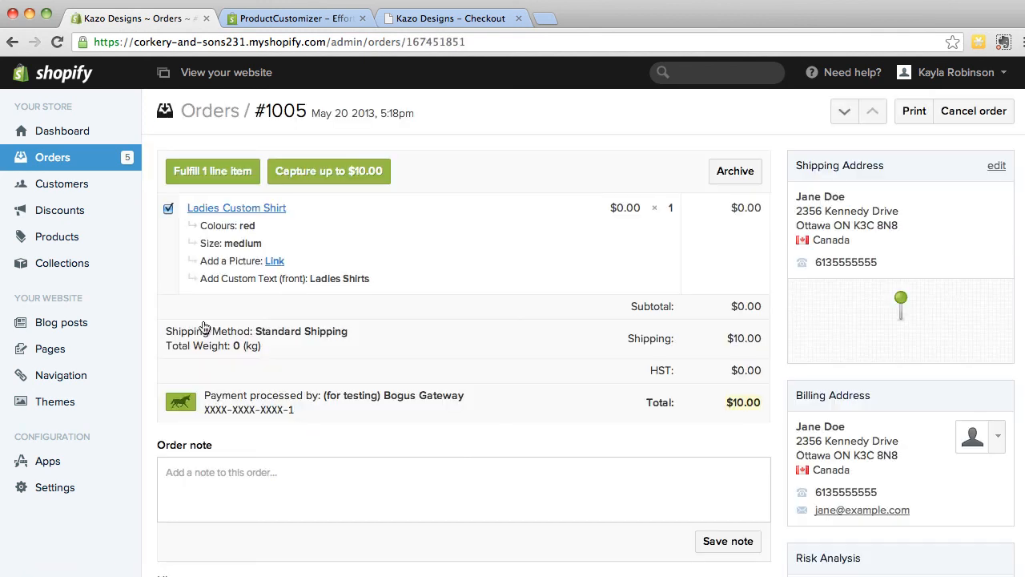